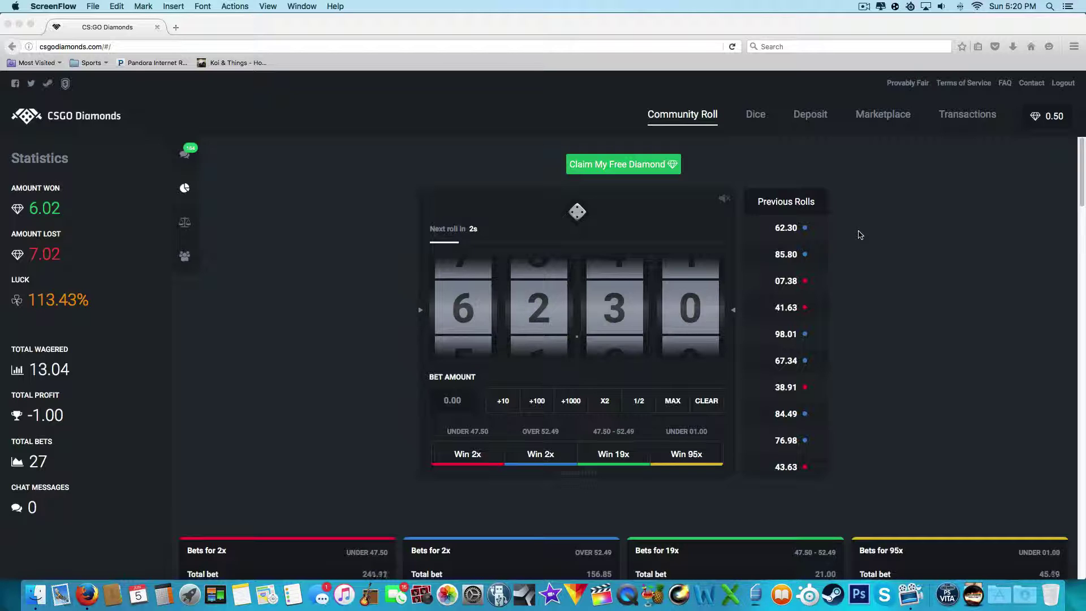
# Step: Enter a 0.25 bet amount and choose red Win 2x for under 47.50
pyautogui.click(453, 402)
pyautogui.click(452, 401)
pyautogui.write('.25')
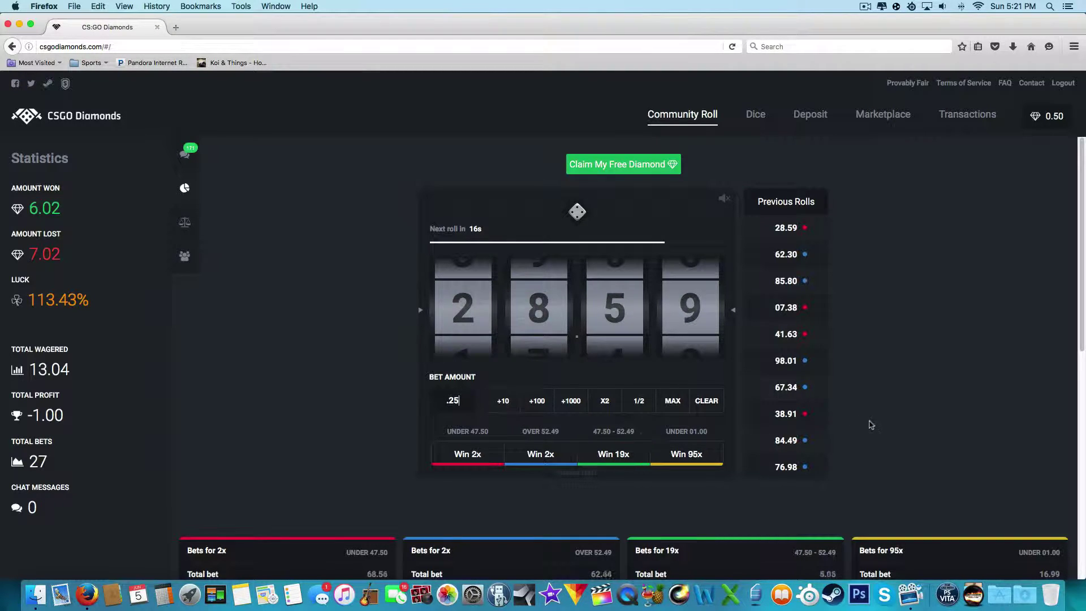
pyautogui.click(490, 454)
# Step: Commit the 0.25 under-47.50 bet to the current community roll
pyautogui.click(520, 458)
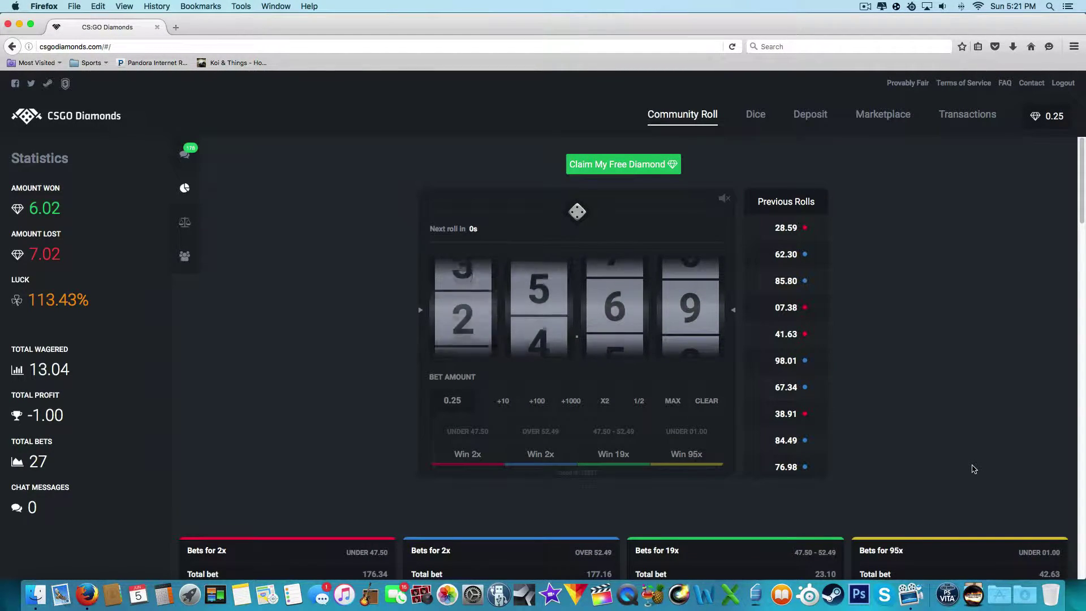
# Step: Stake 0.25 with the blue Win 2x button on a roll over 52.49
pyautogui.click(561, 456)
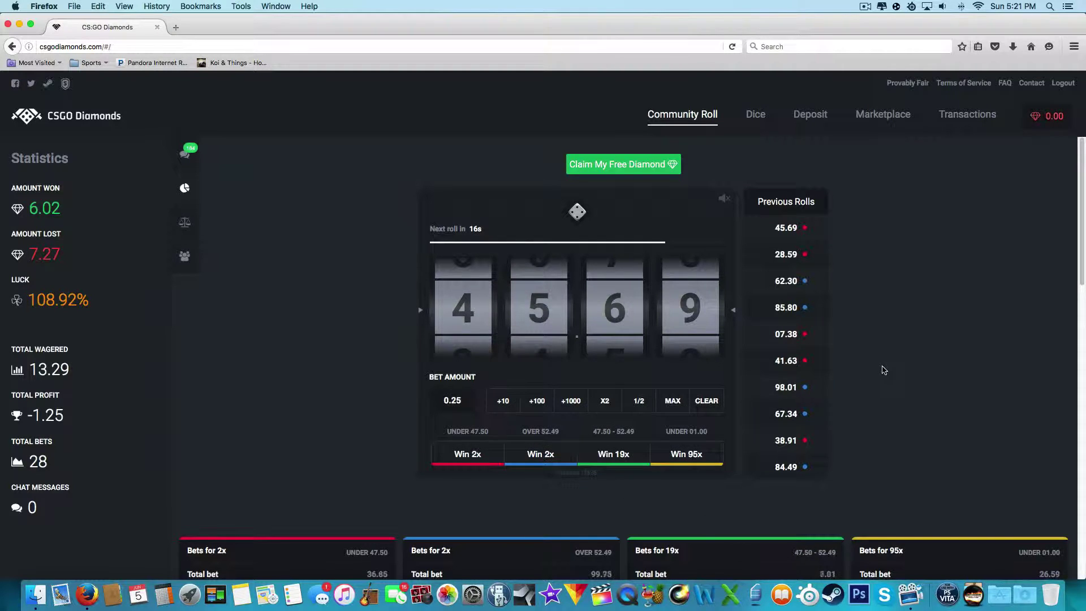
# Step: Back the next roll landing over 52.49 with a 0.25 blue Win 2x bet
pyautogui.click(541, 455)
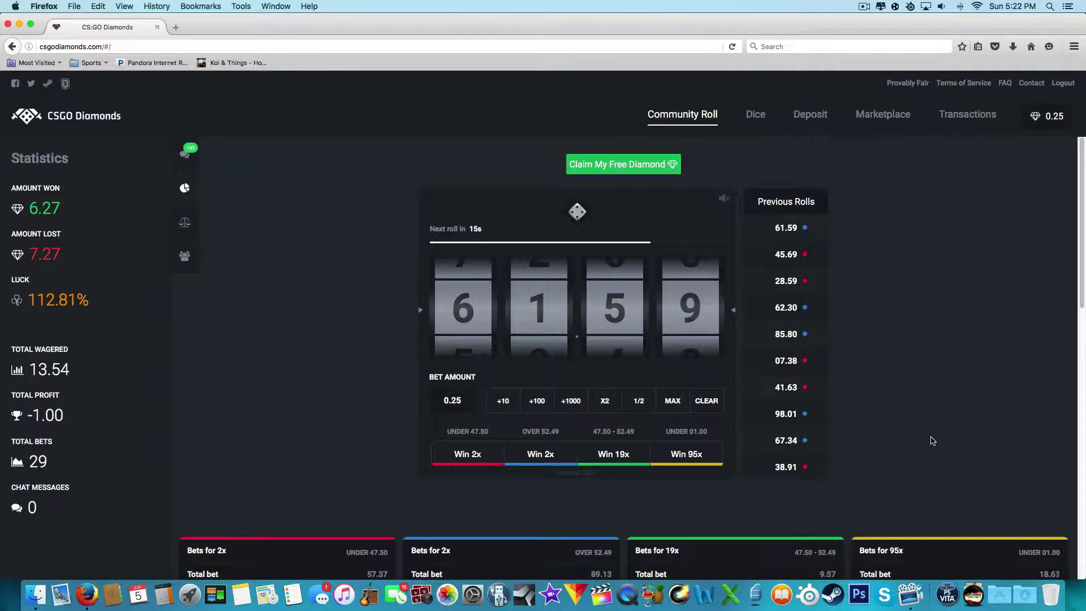
# Step: Switch between red and blue Win 2x, ending on a 0.25 under-47.50 bet
pyautogui.click(468, 453)
pyautogui.click(541, 454)
pyautogui.click(468, 455)
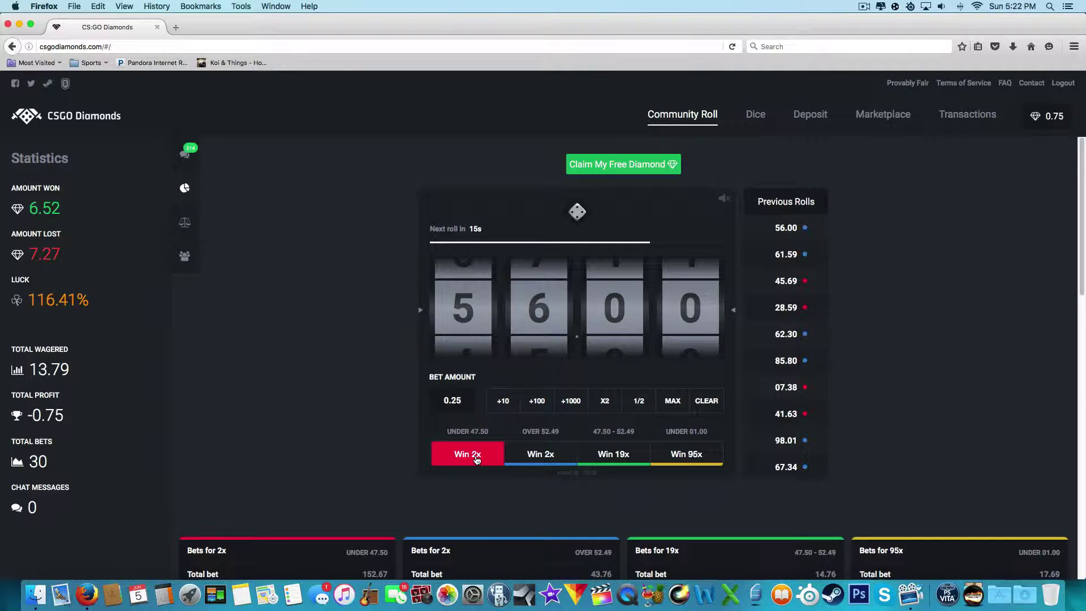